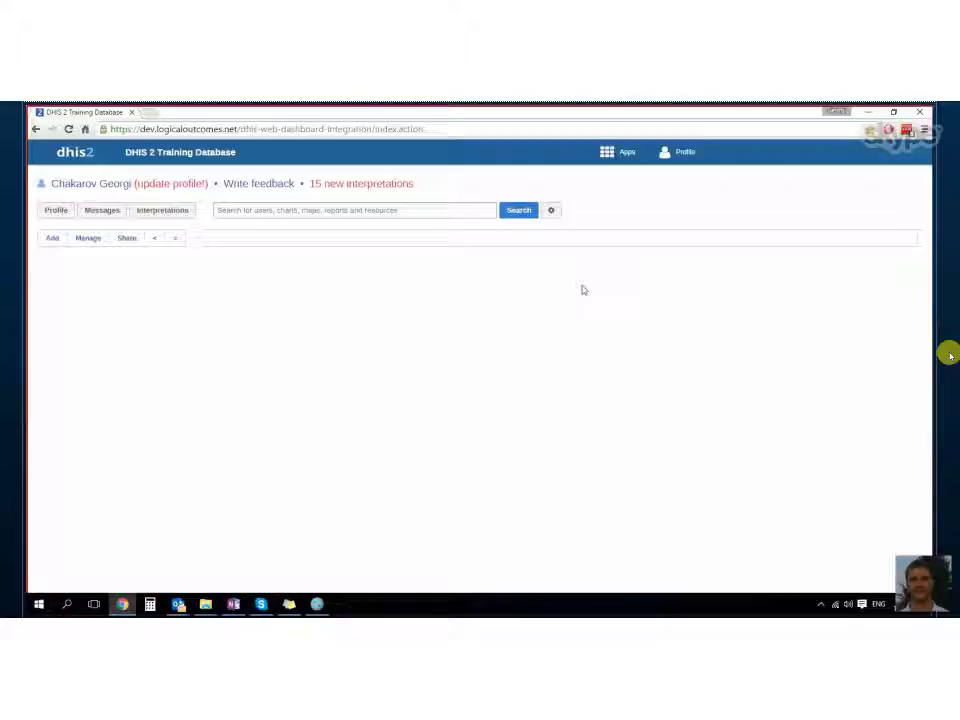
- Open the Programs / Attributes app and view Teacher Program's program indicators
{"action": "left_click", "coordinate": [609, 154]}
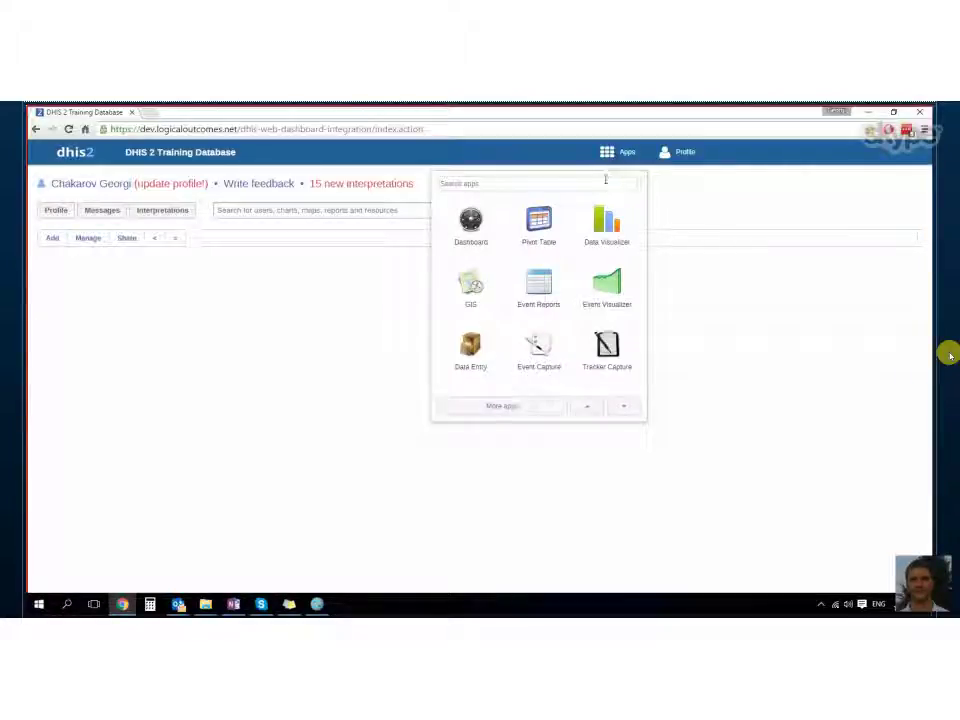
{"action": "type", "text": "pro"}
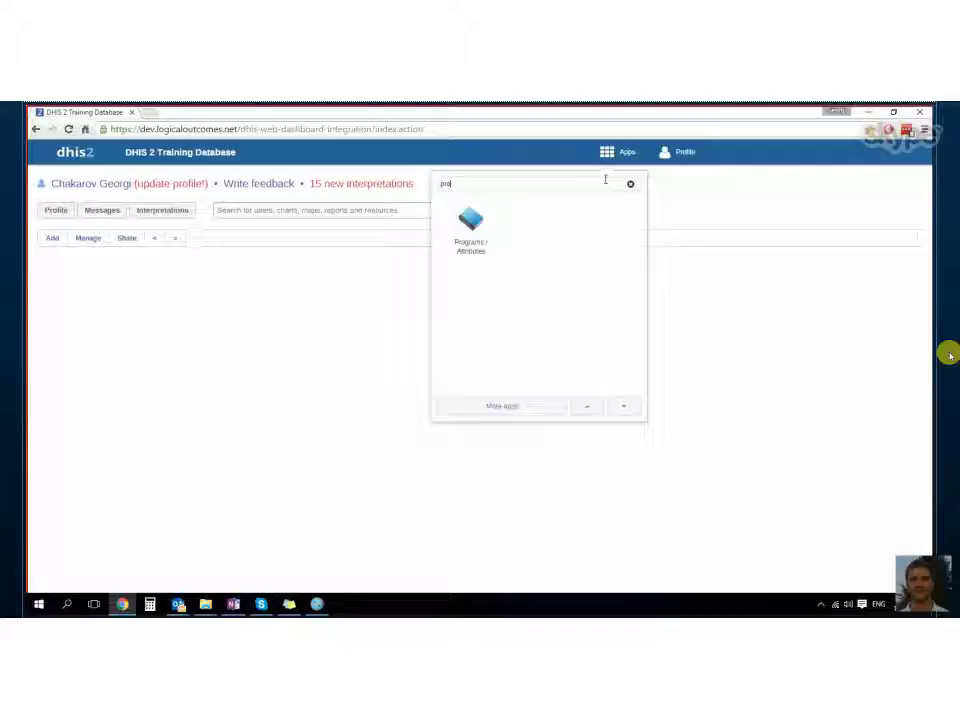
{"action": "type", "text": "g"}
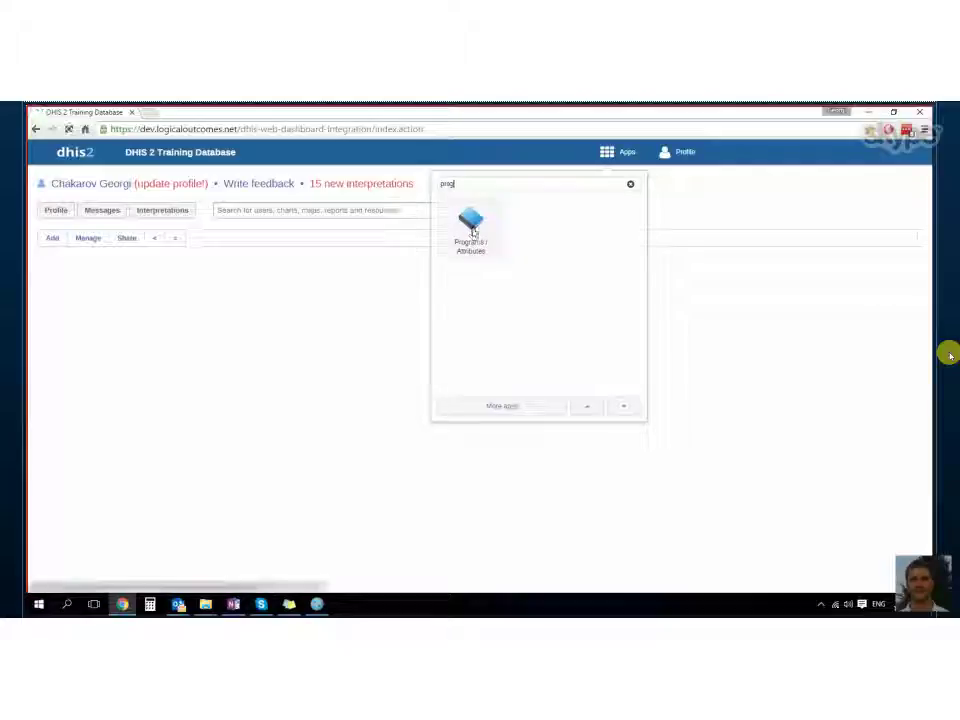
{"action": "left_click", "coordinate": [471, 225]}
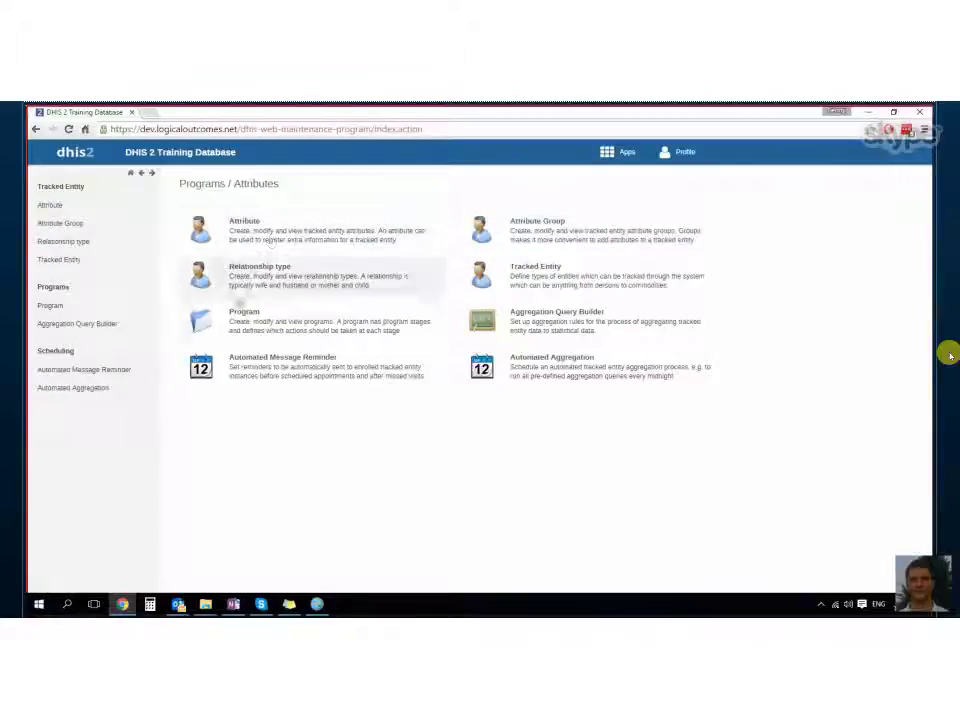
{"action": "left_click", "coordinate": [230, 321]}
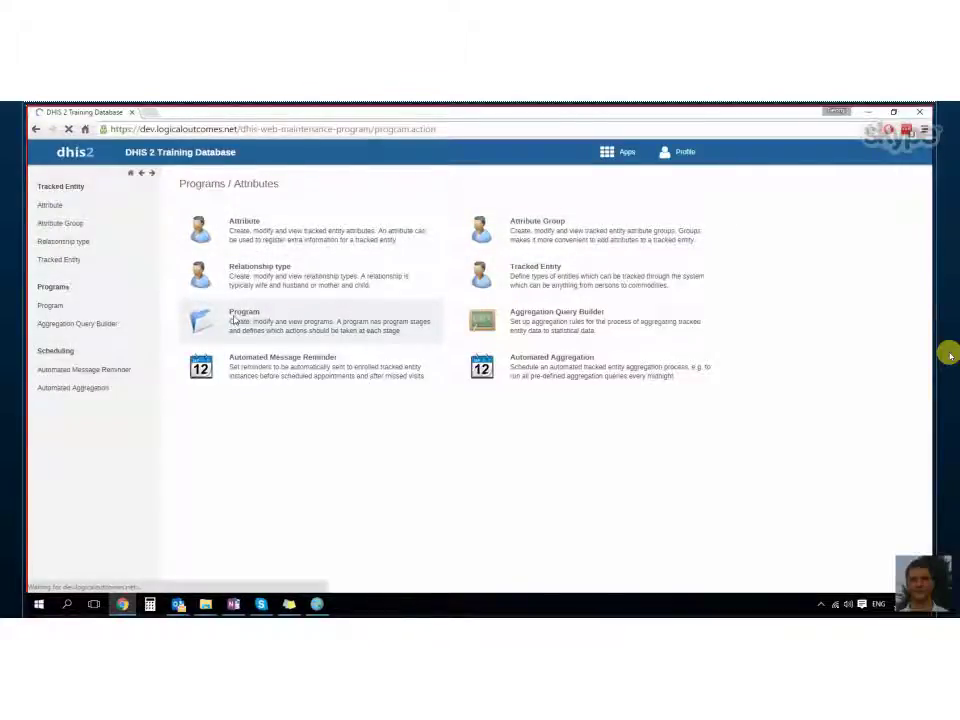
{"action": "left_click", "coordinate": [220, 293]}
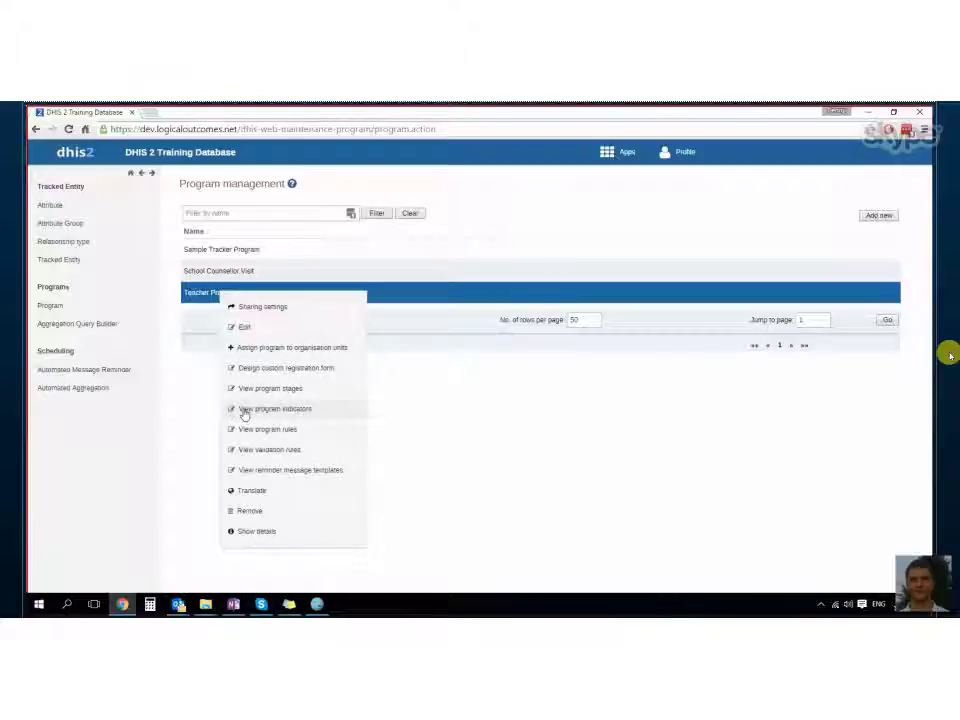
{"action": "left_click", "coordinate": [244, 413]}
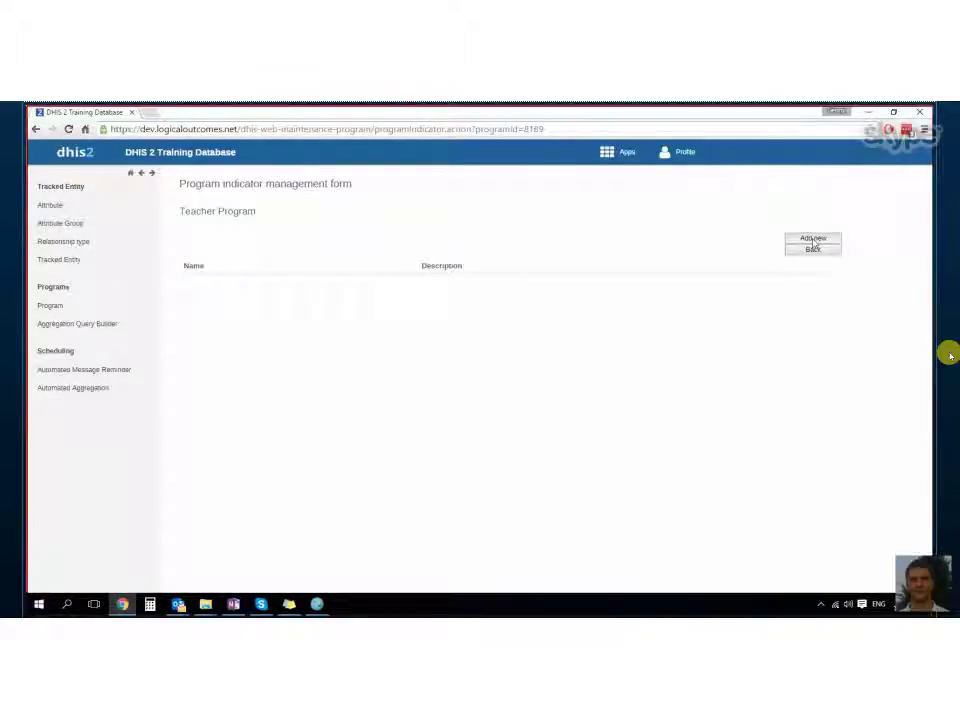
- Add a new program indicator and scroll down to its Expression and Filter sections
{"action": "left_click", "coordinate": [814, 239]}
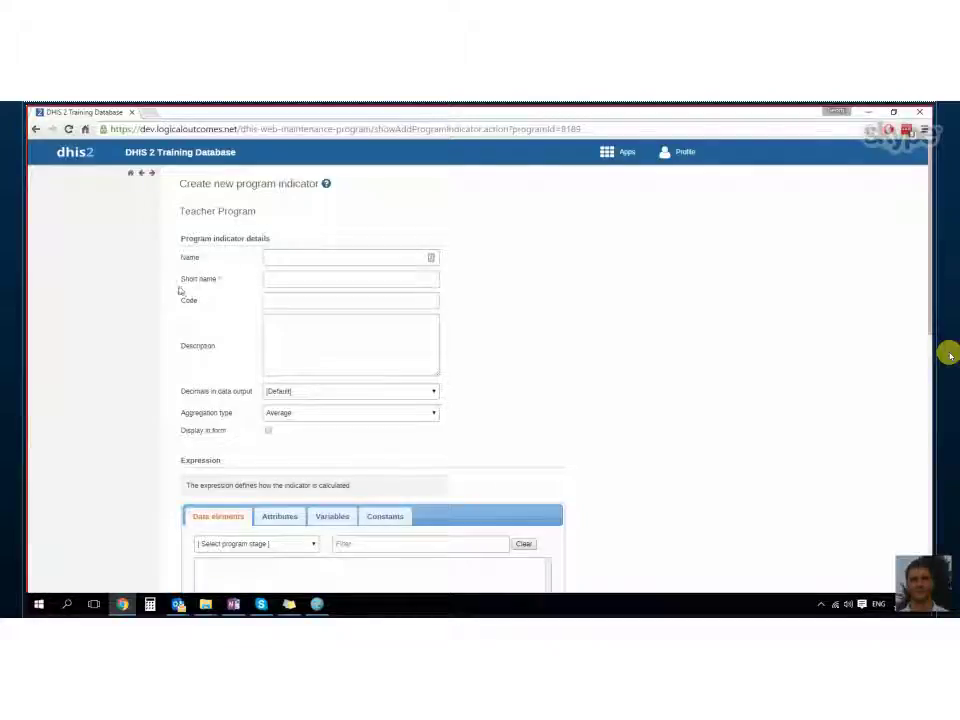
{"action": "scroll", "coordinate": [185, 298], "scroll_direction": "down", "scroll_amount": 2}
{"action": "scroll", "coordinate": [598, 332], "scroll_direction": "down", "scroll_amount": 1}
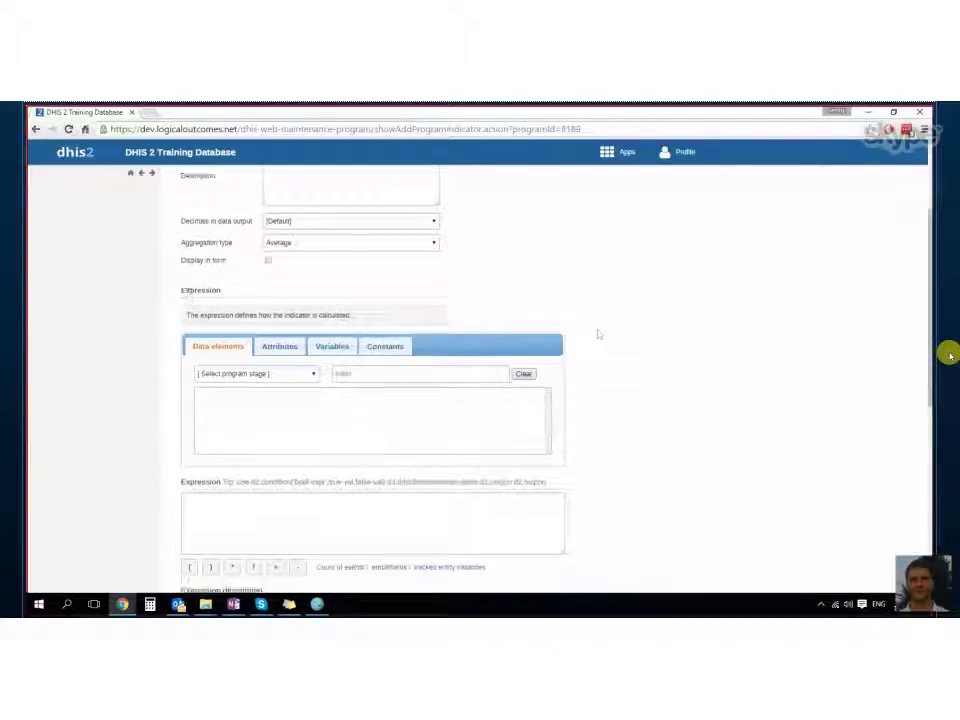
{"action": "scroll", "coordinate": [681, 347], "scroll_direction": "down", "scroll_amount": 1}
{"action": "scroll", "coordinate": [680, 348], "scroll_direction": "down", "scroll_amount": 1}
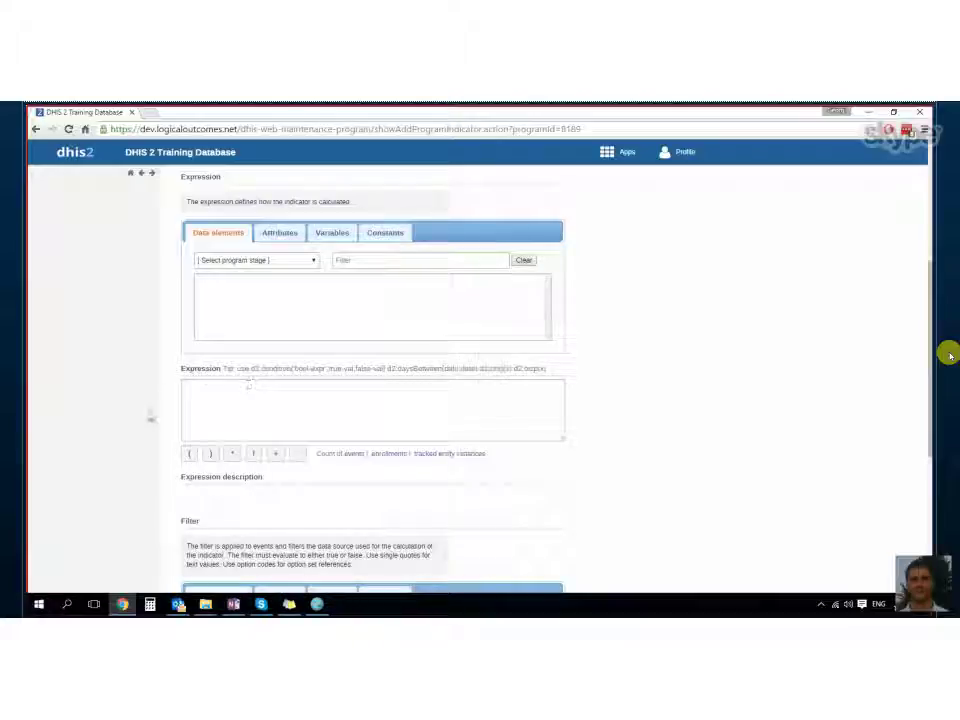
- List Teacher Workshop stage data elements, then search the expression attributes for 'hi'
{"action": "left_click", "coordinate": [314, 261]}
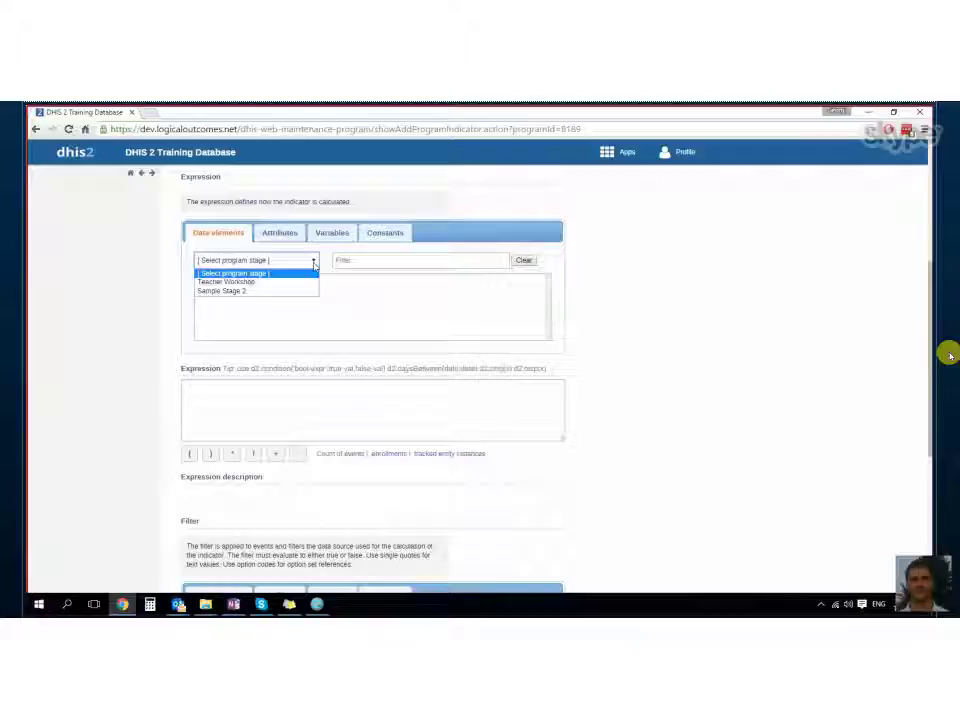
{"action": "left_click", "coordinate": [306, 286]}
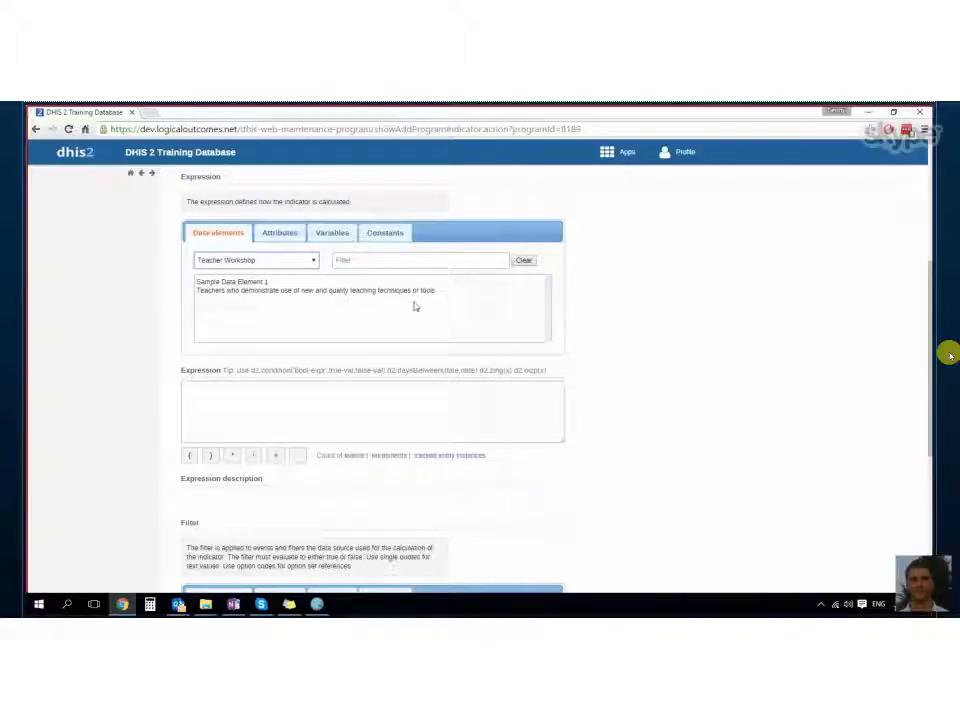
{"action": "scroll", "coordinate": [400, 320], "scroll_direction": "down", "scroll_amount": 1}
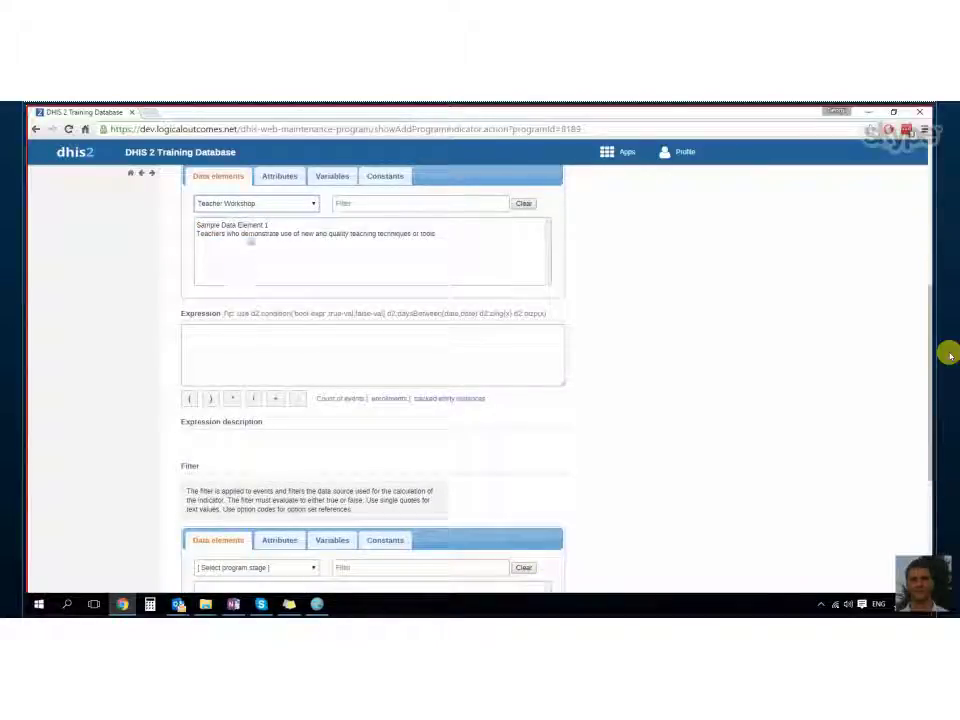
{"action": "left_click", "coordinate": [284, 178]}
{"action": "scroll", "coordinate": [238, 240], "scroll_direction": "up", "scroll_amount": 1}
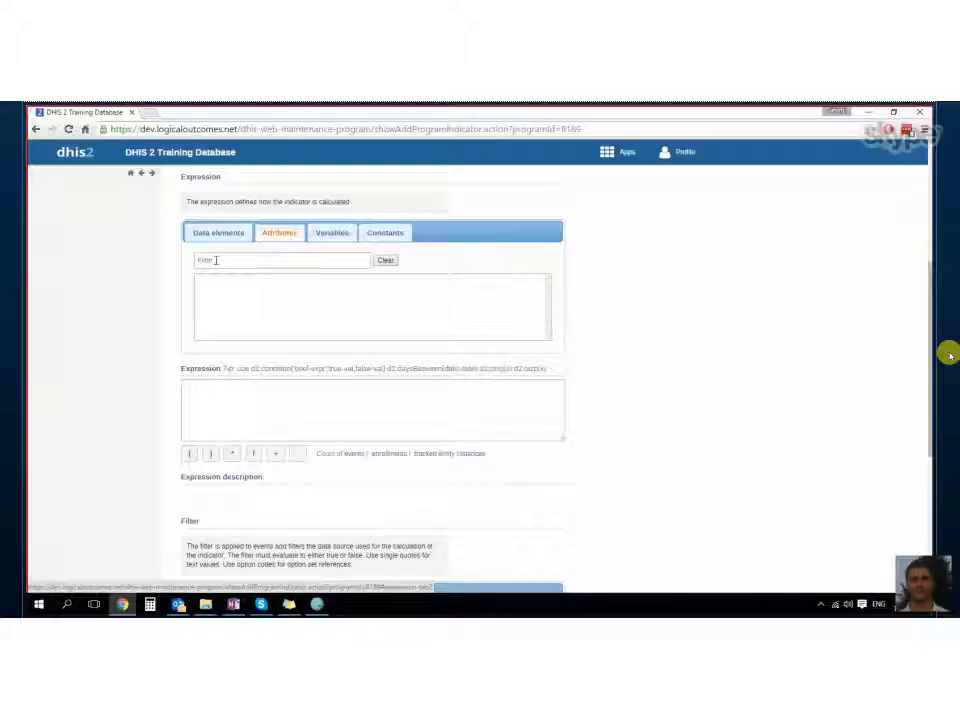
{"action": "left_click", "coordinate": [216, 260]}
{"action": "type", "text": "h"}
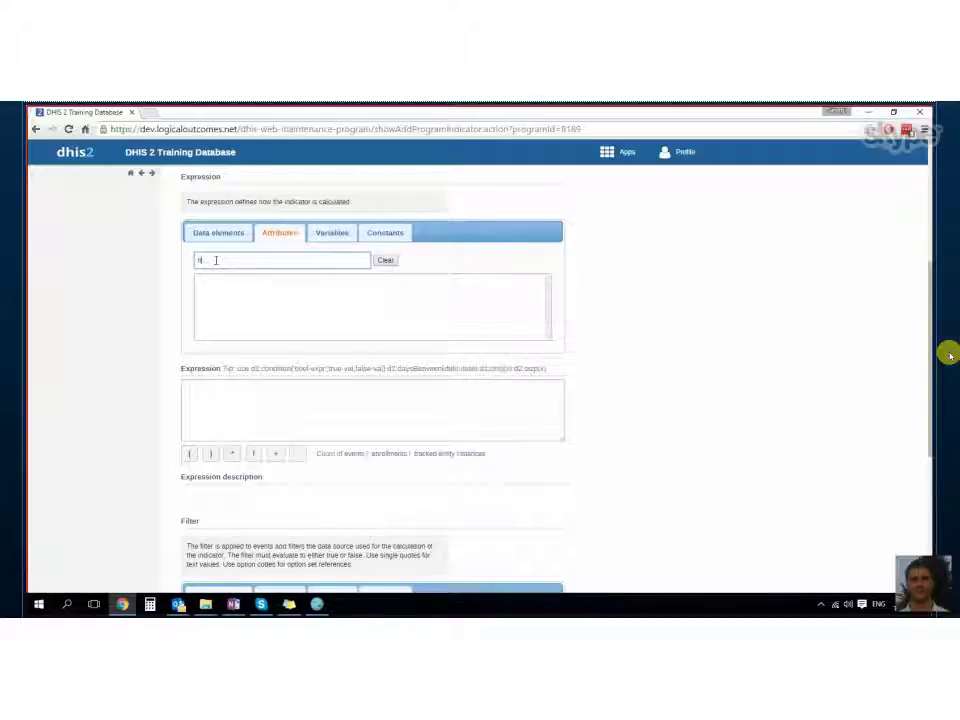
{"action": "type", "text": "i"}
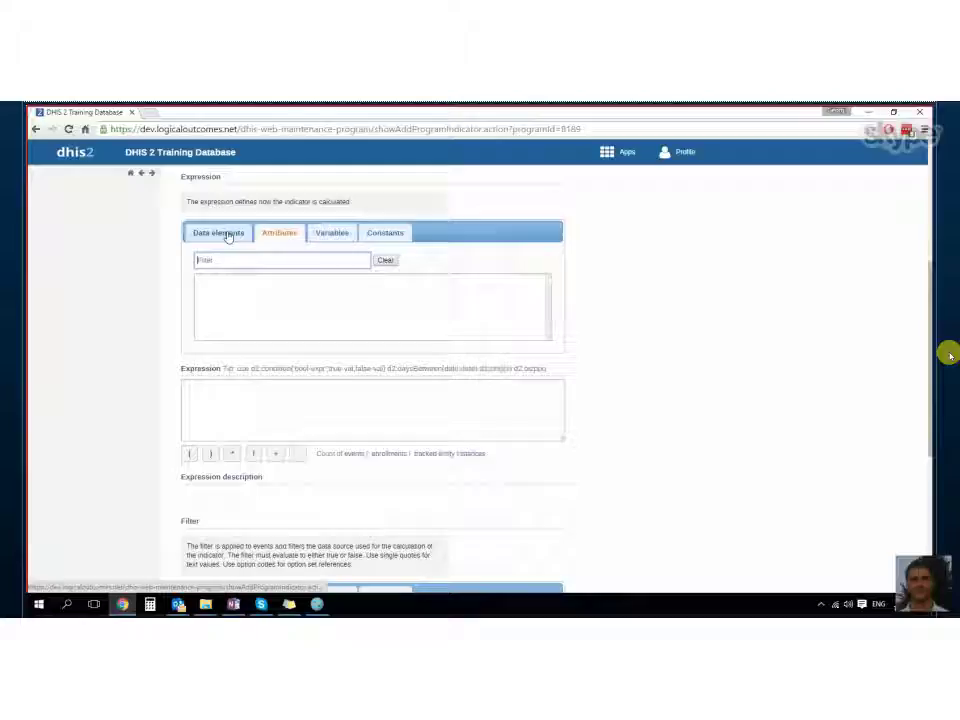
- Browse data elements, attributes and variables, ending on the empty Constants list
{"action": "left_click", "coordinate": [228, 233]}
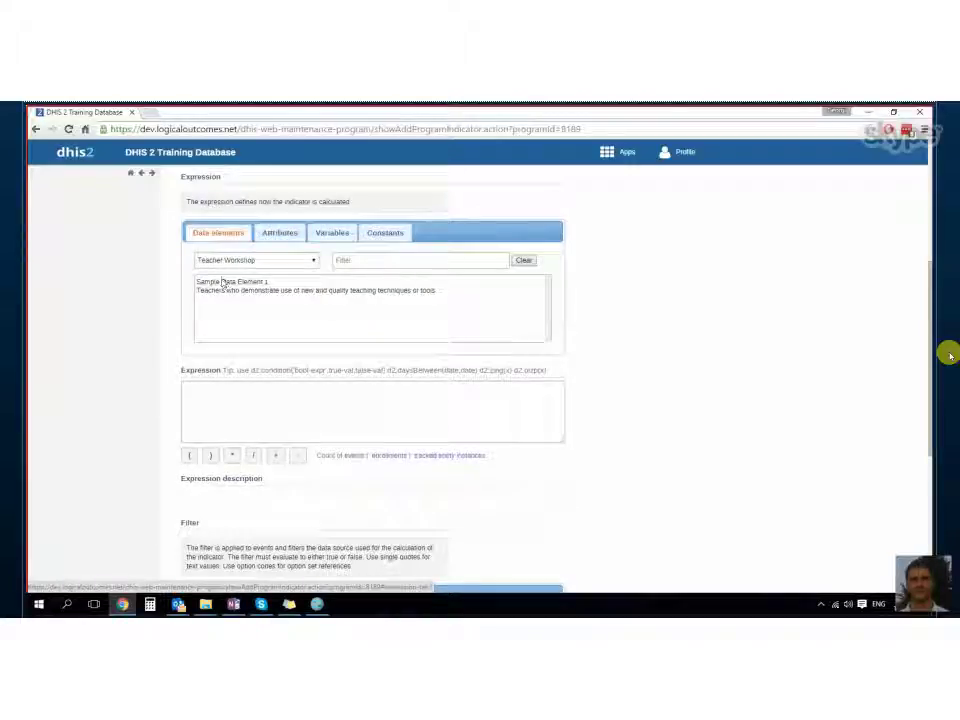
{"action": "left_click", "coordinate": [224, 262]}
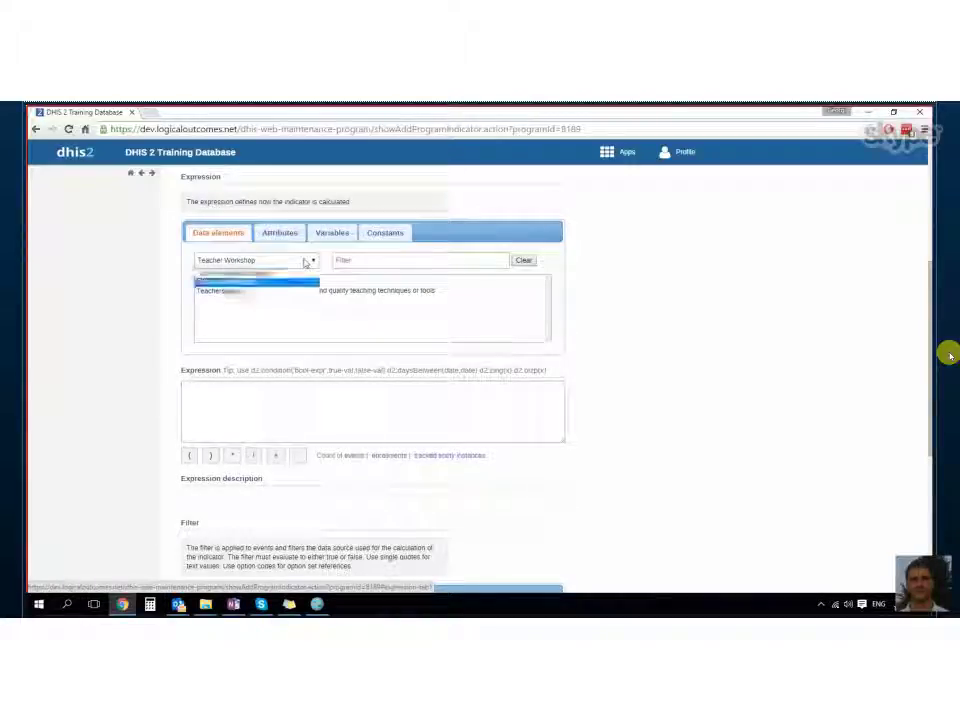
{"action": "left_click", "coordinate": [224, 291]}
{"action": "left_click", "coordinate": [278, 233]}
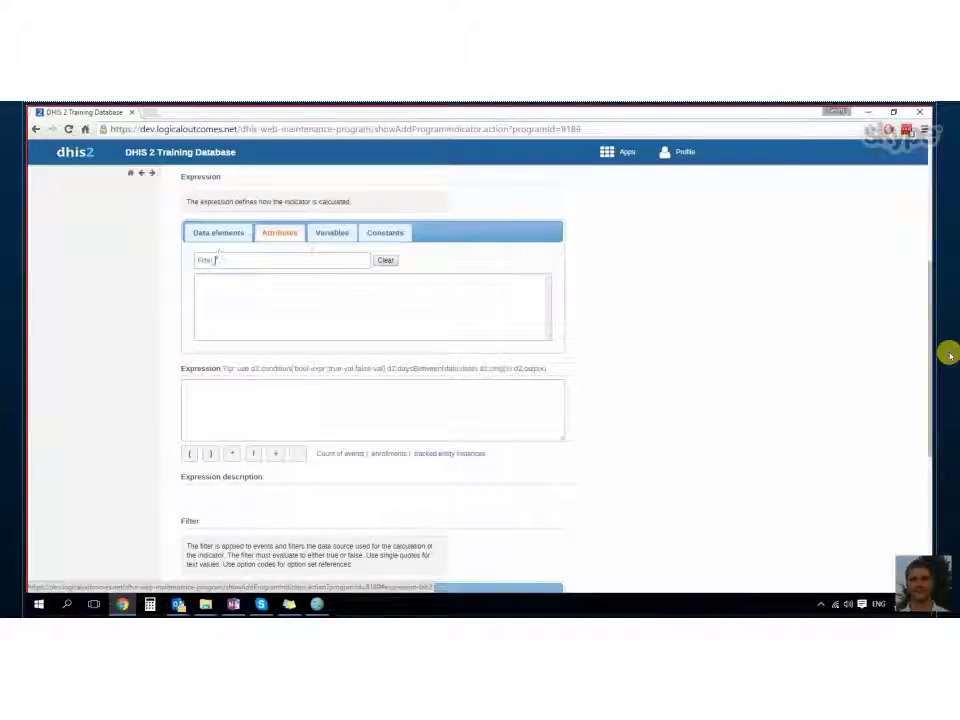
{"action": "left_click", "coordinate": [326, 235]}
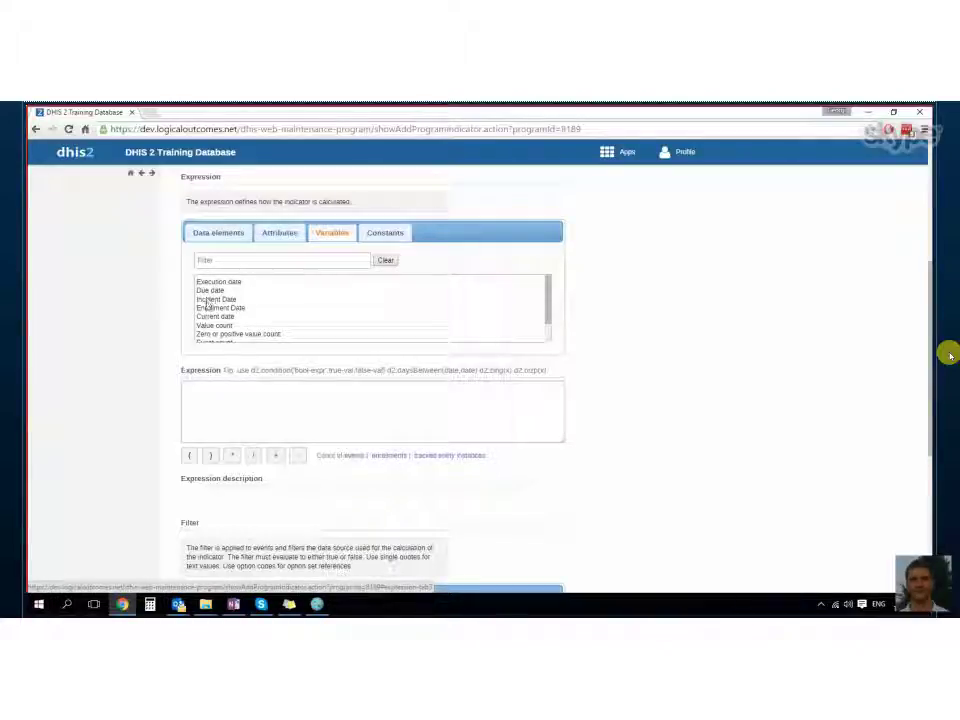
{"action": "scroll", "coordinate": [205, 305], "scroll_direction": "down", "scroll_amount": 2}
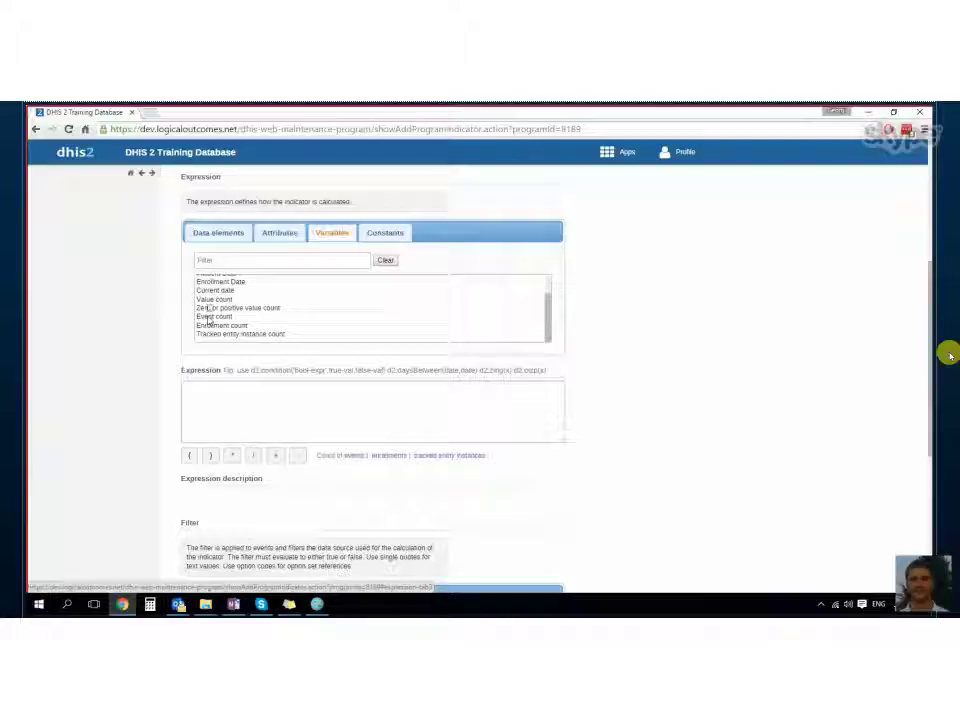
{"action": "left_click", "coordinate": [386, 235]}
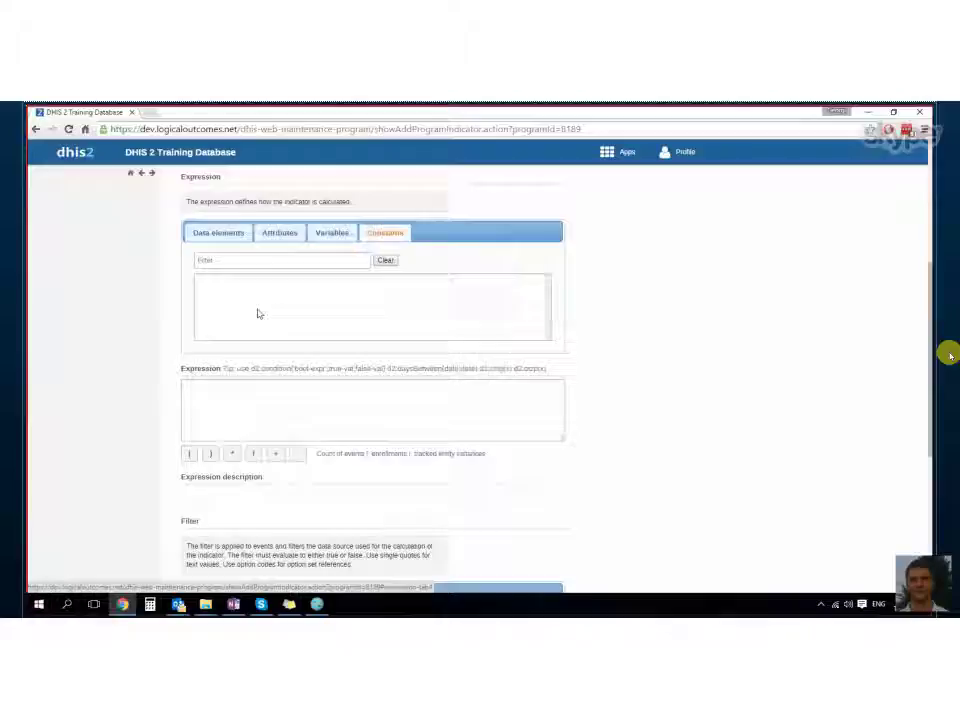
- Scroll to Filter, select Sample Stage 2, and list the filter's built-in variables
{"action": "scroll", "coordinate": [257, 314], "scroll_direction": "down", "scroll_amount": 3}
{"action": "scroll", "coordinate": [154, 293], "scroll_direction": "down", "scroll_amount": 2}
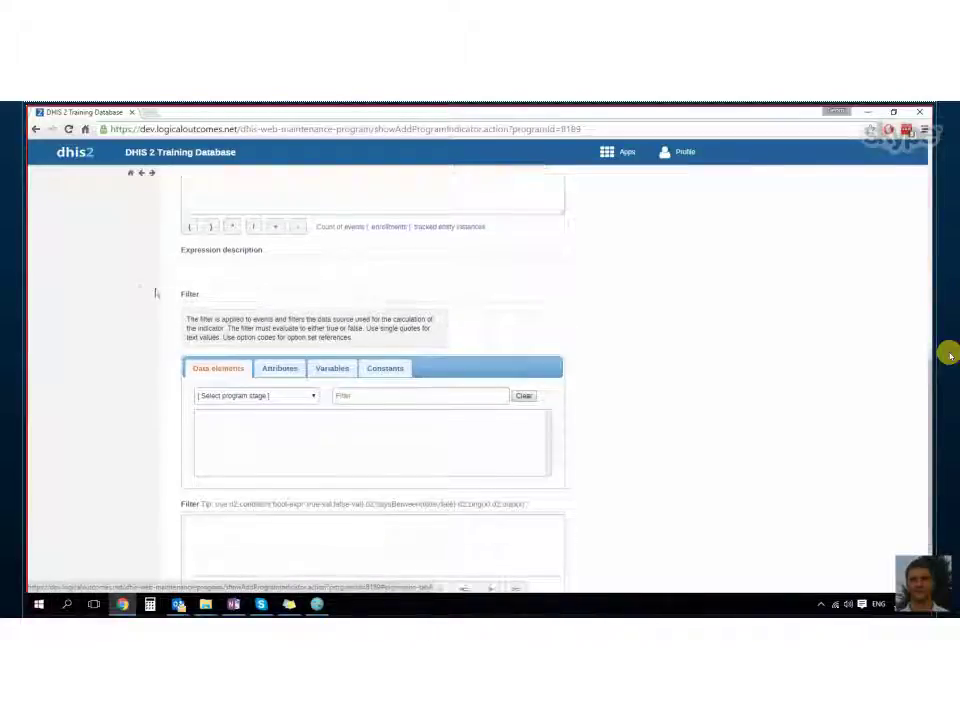
{"action": "scroll", "coordinate": [141, 290], "scroll_direction": "down", "scroll_amount": 1}
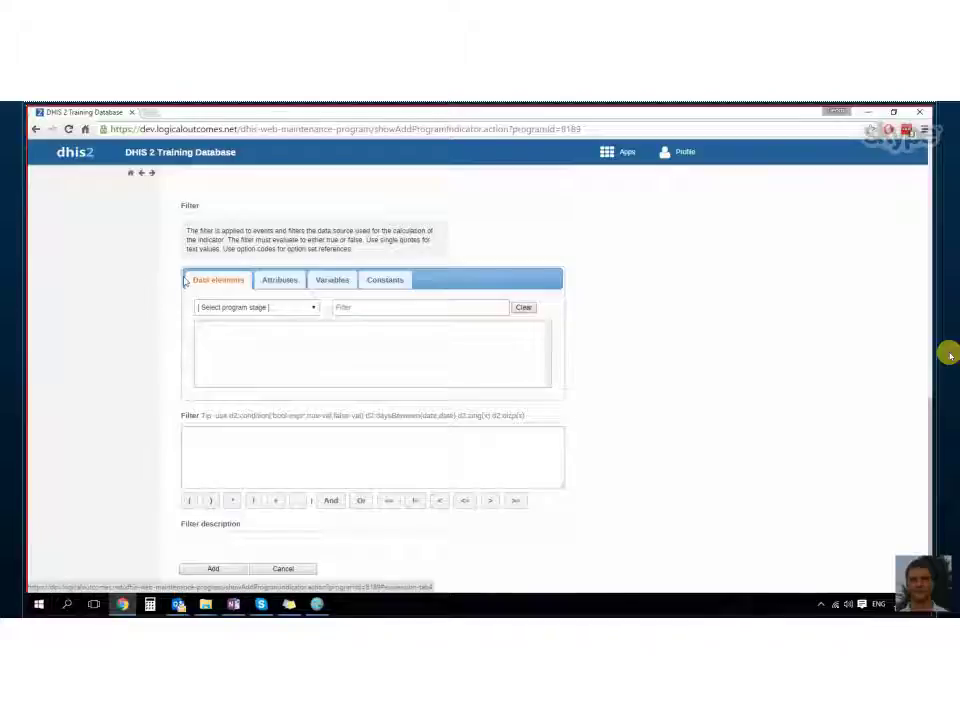
{"action": "left_click", "coordinate": [238, 307]}
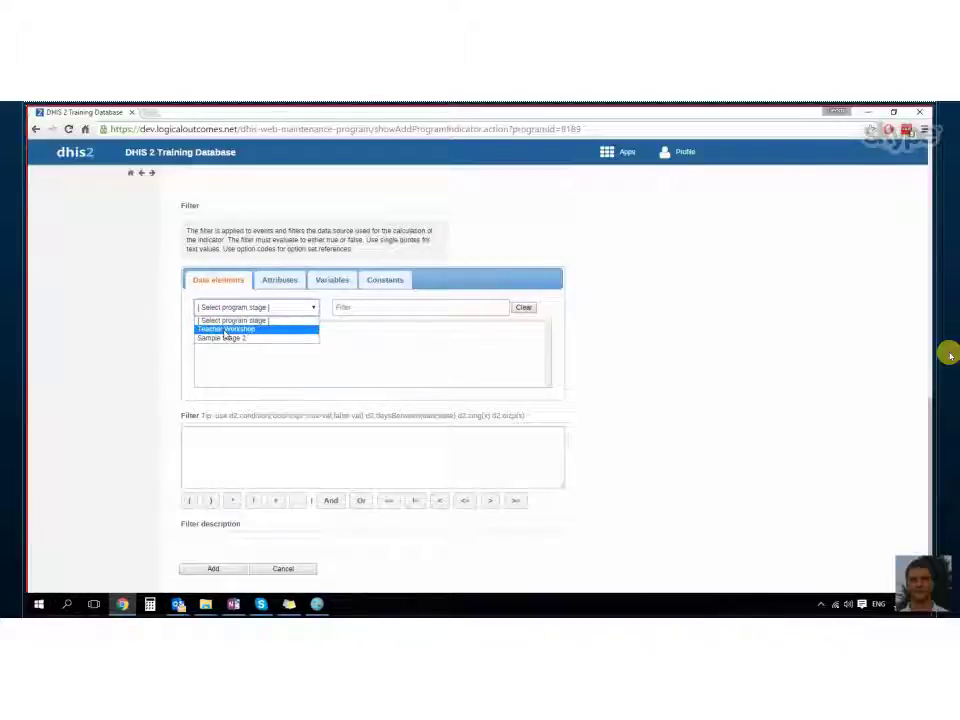
{"action": "left_click", "coordinate": [222, 338]}
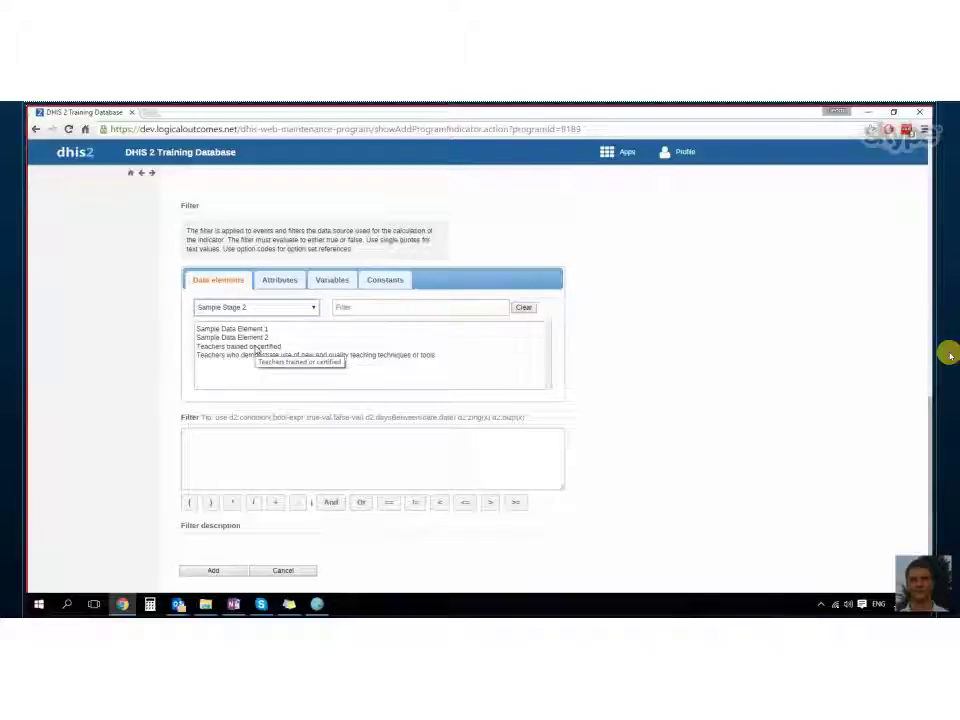
{"action": "left_click", "coordinate": [333, 280]}
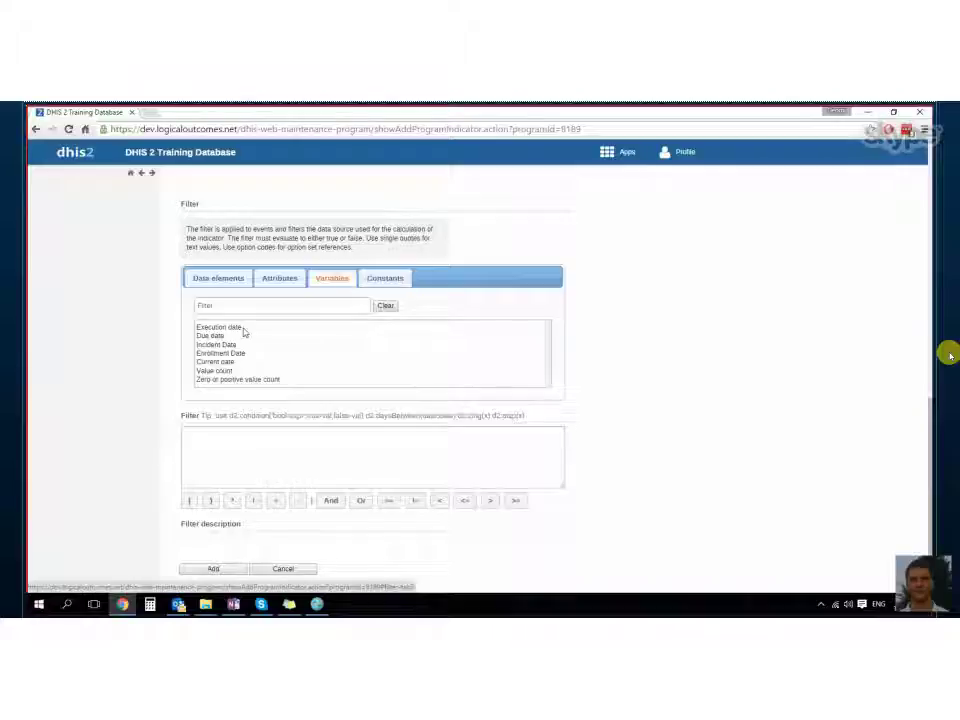
- Insert the Full Name attribute into the filter followed by a != operator
{"action": "left_click", "coordinate": [267, 281]}
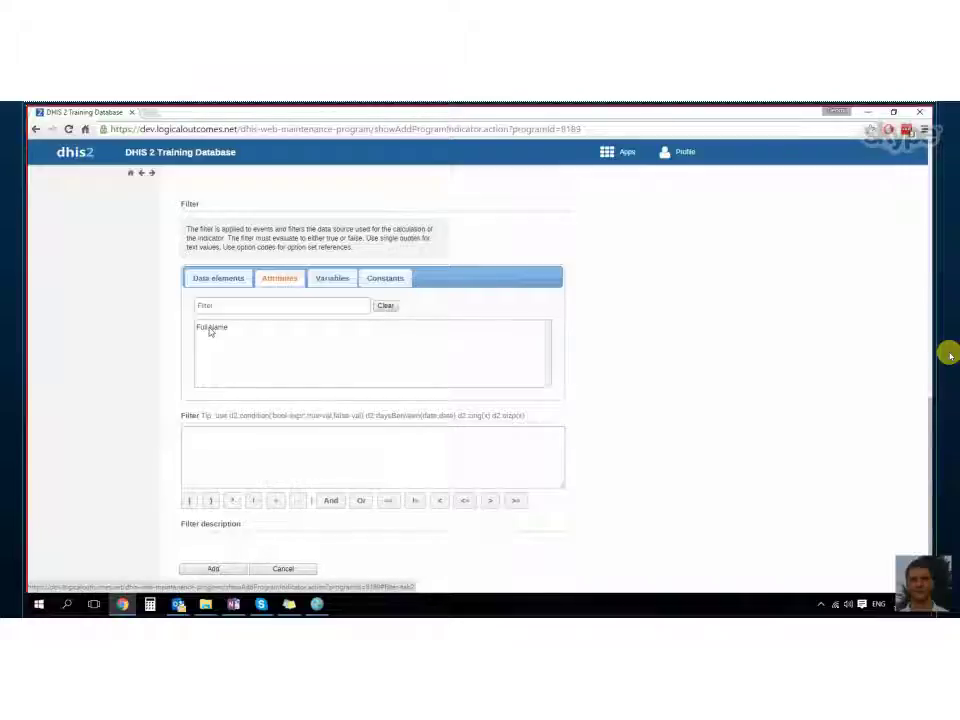
{"action": "left_click", "coordinate": [210, 328]}
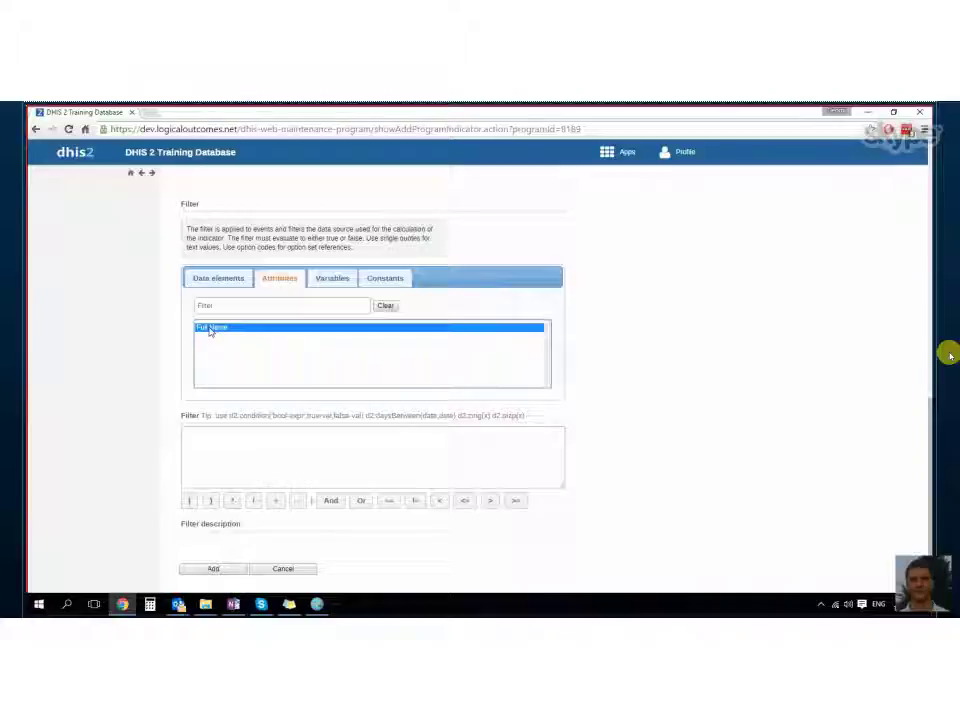
{"action": "double_click", "coordinate": [210, 329]}
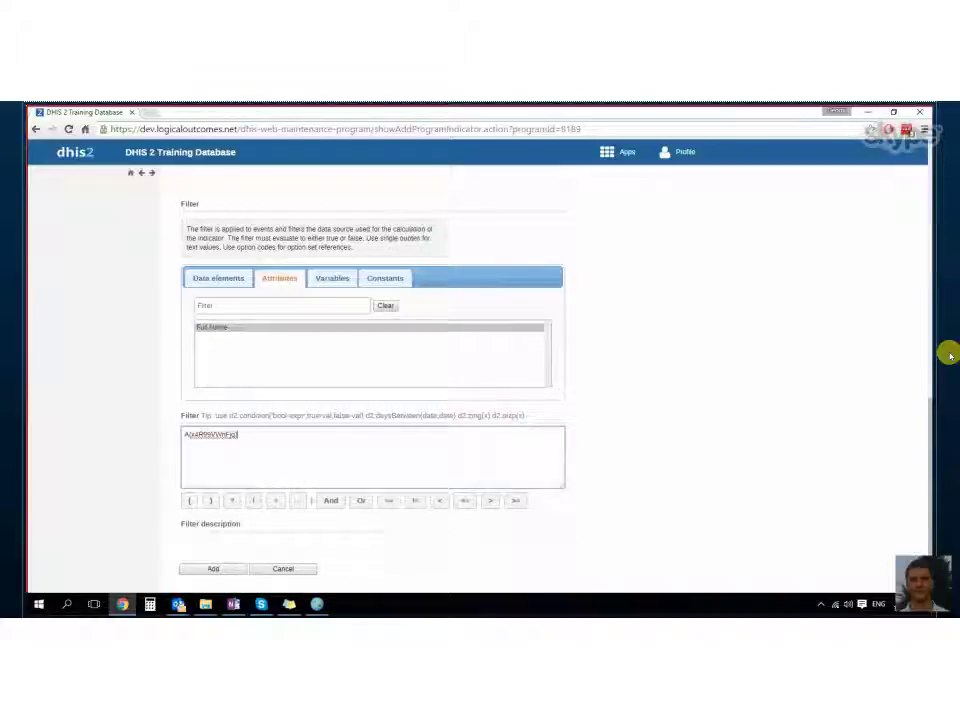
{"action": "left_click", "coordinate": [418, 503]}
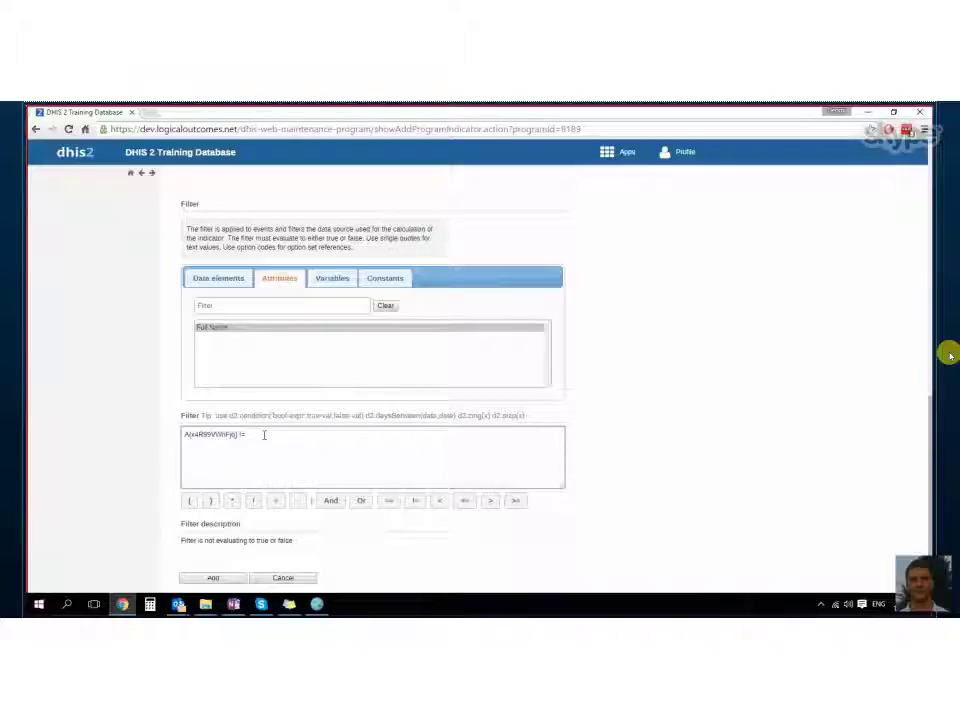
- Enter the excluded teacher's name after != and confirm the filter description matches
{"action": "type", "text": "'Nicho"}
{"action": "type", "text": "la"}
{"action": "key", "text": "BackSpace"}
{"action": "key", "text": "BackSpace"}
{"action": "key", "text": "BackSpace"}
{"action": "key", "text": "BackSpace"}
{"action": "key", "text": "BackSpace"}
{"action": "key", "text": "BackSpace"}
{"action": "key", "text": "BackSpace"}
{"action": "type", "text": "'Ni"}
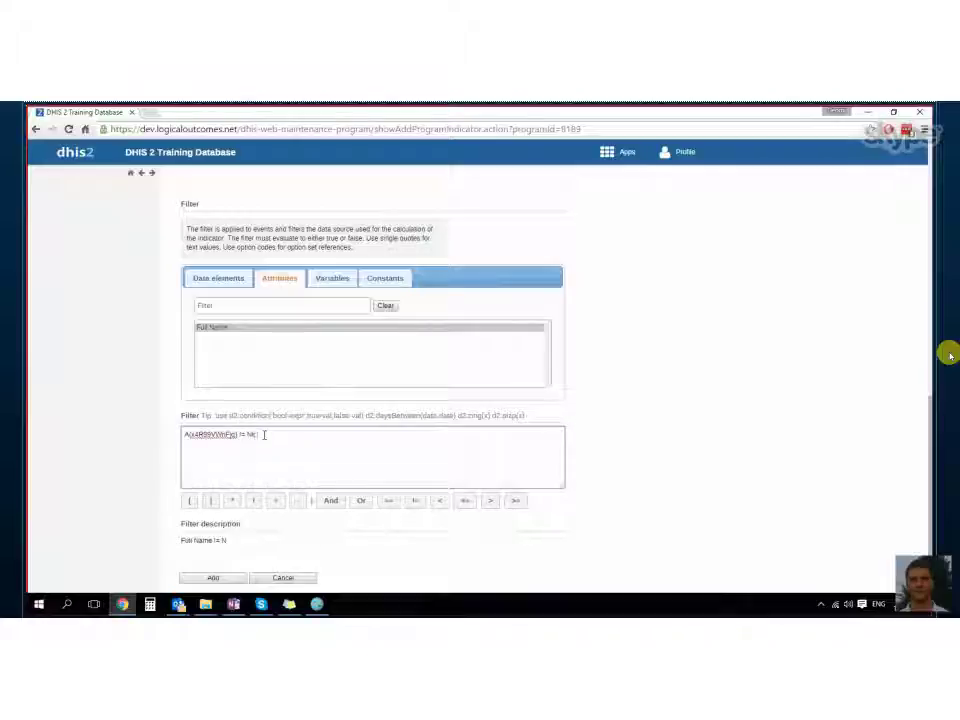
{"action": "type", "text": "cholas"}
{"action": "key", "text": "Tab"}
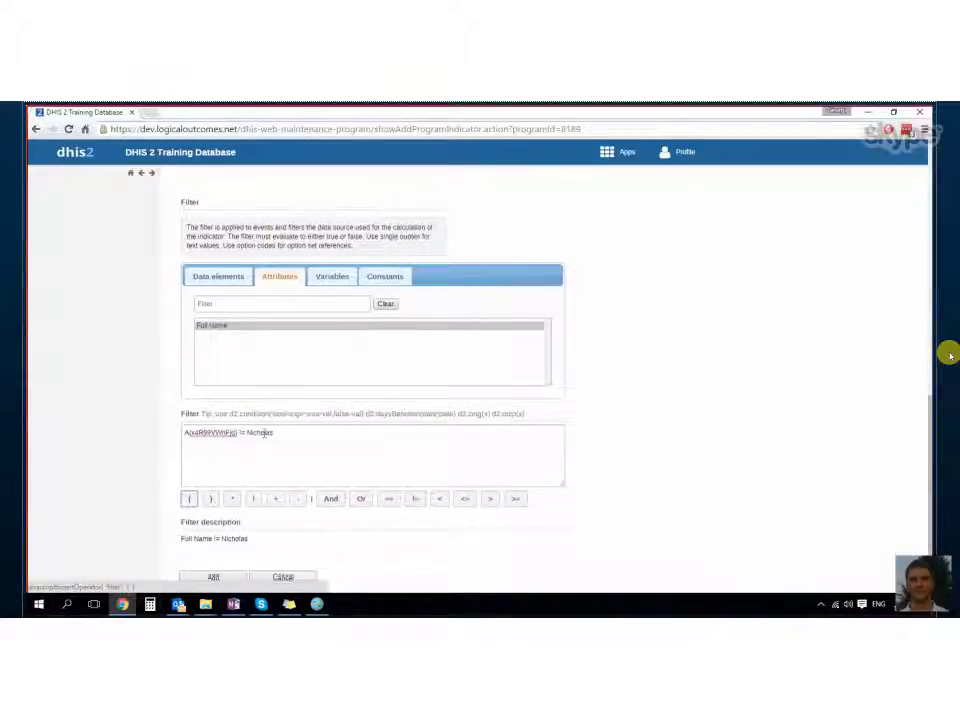
{"action": "scroll", "coordinate": [264, 434], "scroll_direction": "down", "scroll_amount": 1}
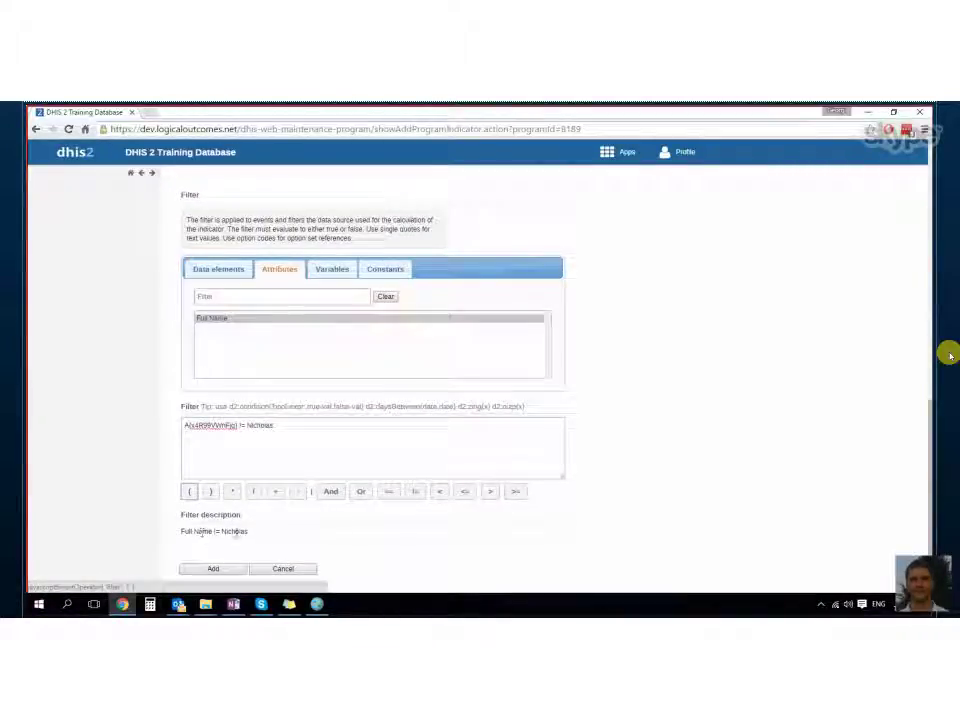
{"action": "mouse_move", "coordinate": [250, 531]}
{"action": "left_mouse_down"}
{"action": "mouse_move", "coordinate": [158, 533]}
{"action": "mouse_move", "coordinate": [210, 531]}
{"action": "left_mouse_up"}
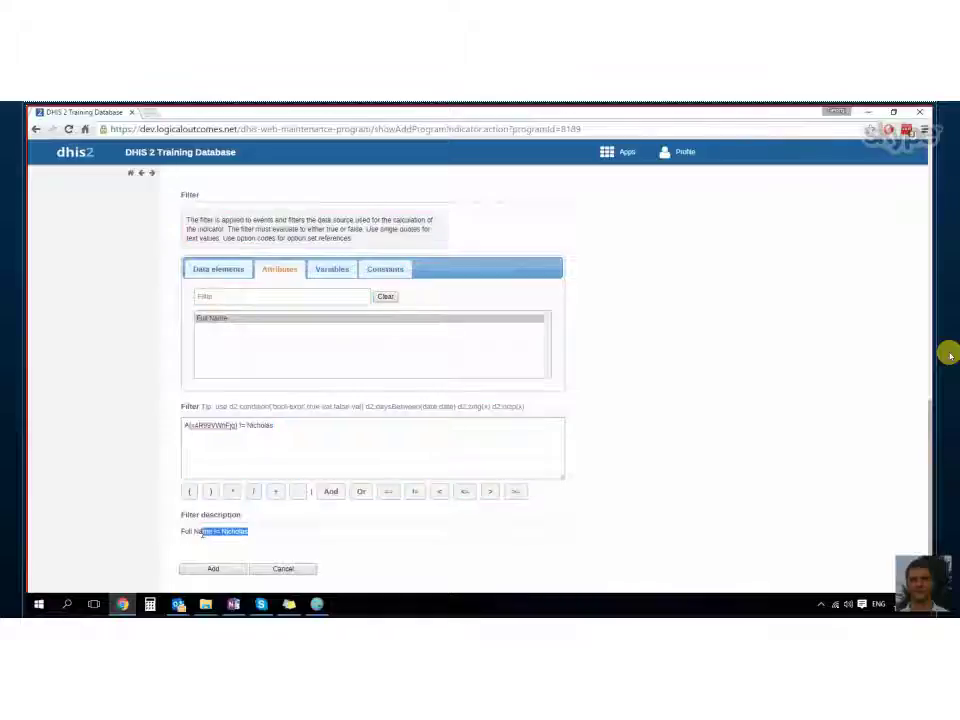
{"action": "left_click", "coordinate": [305, 549]}
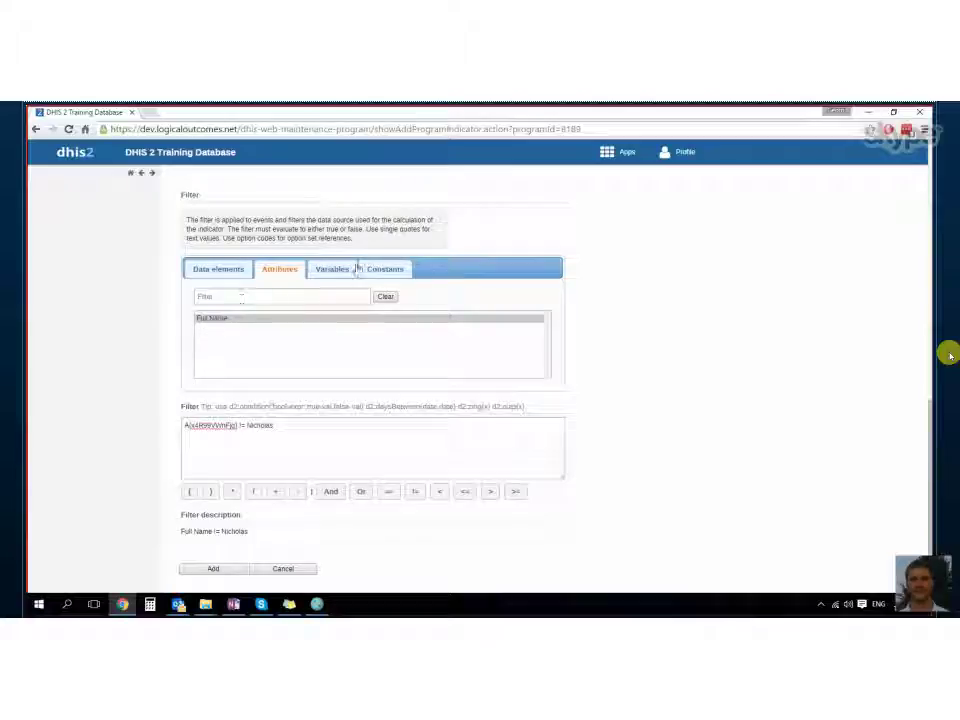
{"action": "scroll", "coordinate": [357, 268], "scroll_direction": "up", "scroll_amount": 1}
{"action": "scroll", "coordinate": [320, 300], "scroll_direction": "up", "scroll_amount": 2}
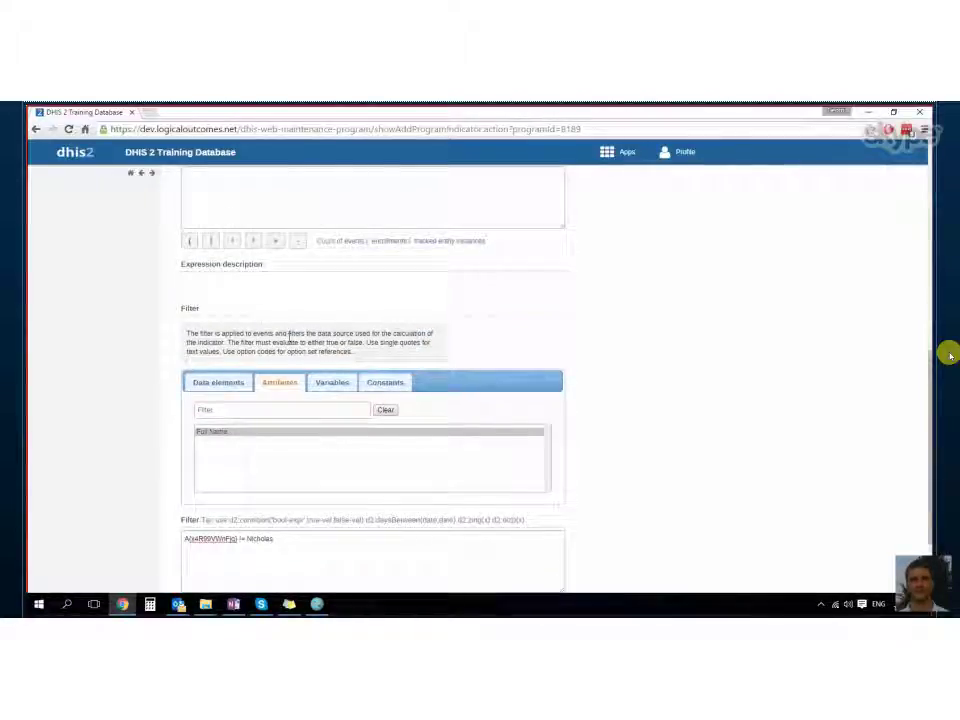
{"action": "scroll", "coordinate": [289, 336], "scroll_direction": "down", "scroll_amount": 1}
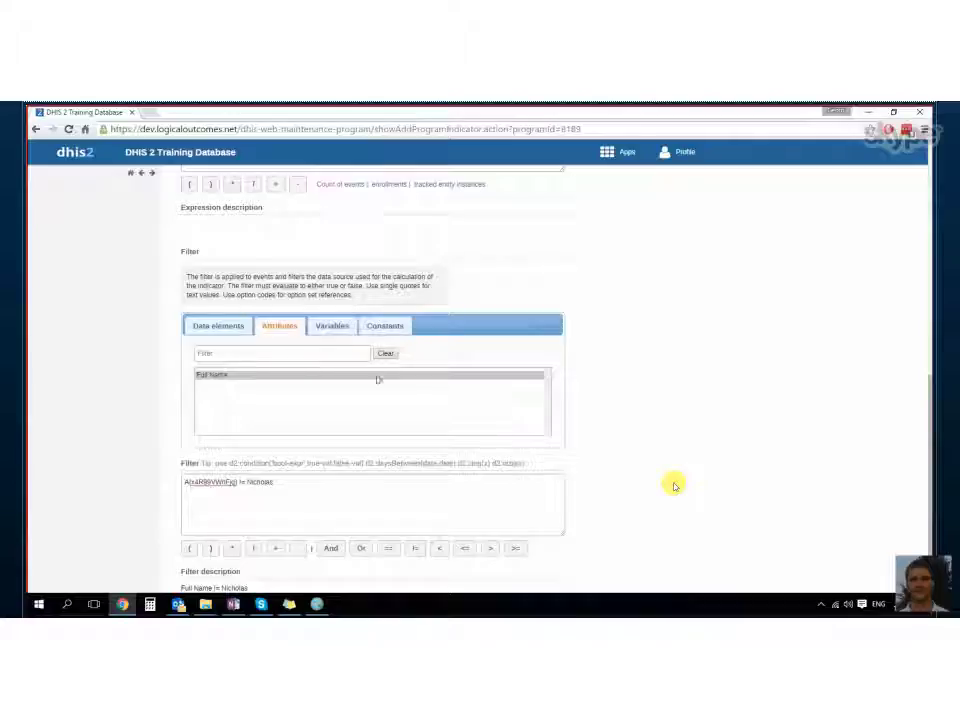
- Scroll back up to the blank name and short name fields at the form's top
{"action": "scroll", "coordinate": [293, 277], "scroll_direction": "up", "scroll_amount": 1}
{"action": "scroll", "coordinate": [293, 277], "scroll_direction": "up", "scroll_amount": 2}
{"action": "scroll", "coordinate": [293, 277], "scroll_direction": "up", "scroll_amount": 1}
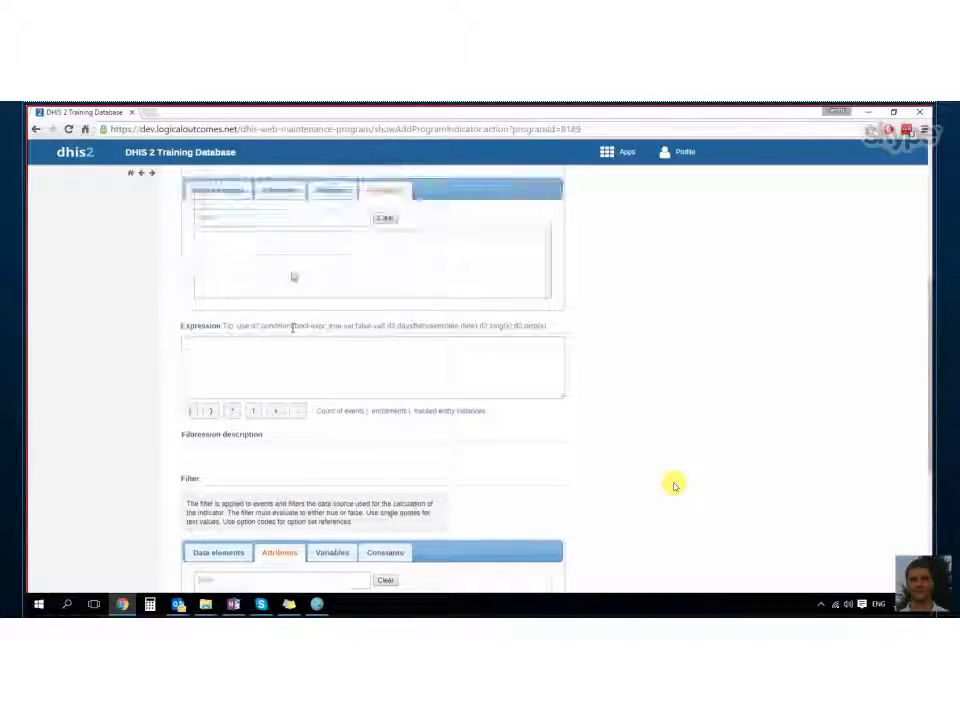
{"action": "scroll", "coordinate": [293, 277], "scroll_direction": "up", "scroll_amount": 1}
{"action": "scroll", "coordinate": [293, 277], "scroll_direction": "up", "scroll_amount": 1}
{"action": "scroll", "coordinate": [293, 277], "scroll_direction": "up", "scroll_amount": 1}
{"action": "scroll", "coordinate": [293, 277], "scroll_direction": "up", "scroll_amount": 2}
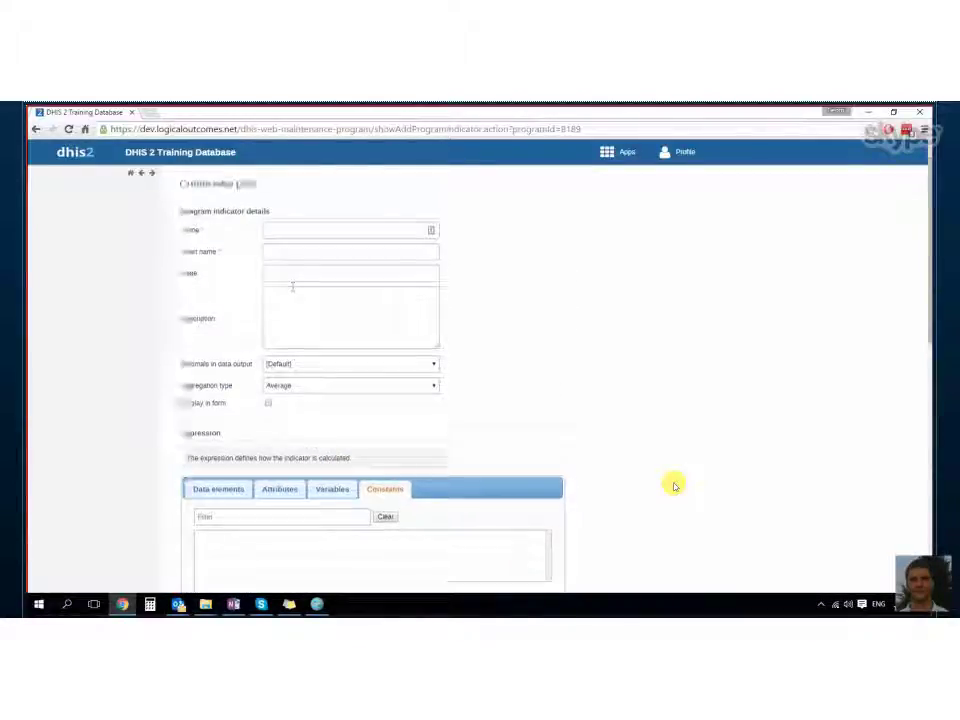